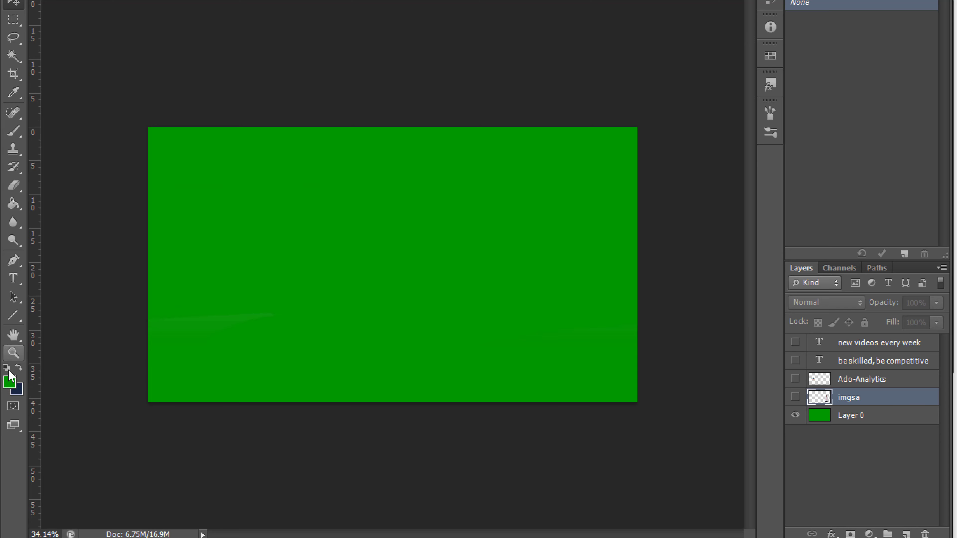
Step: Fill Layer 0 with the green foreground color using the Paint Bucket tool
click(14, 204)
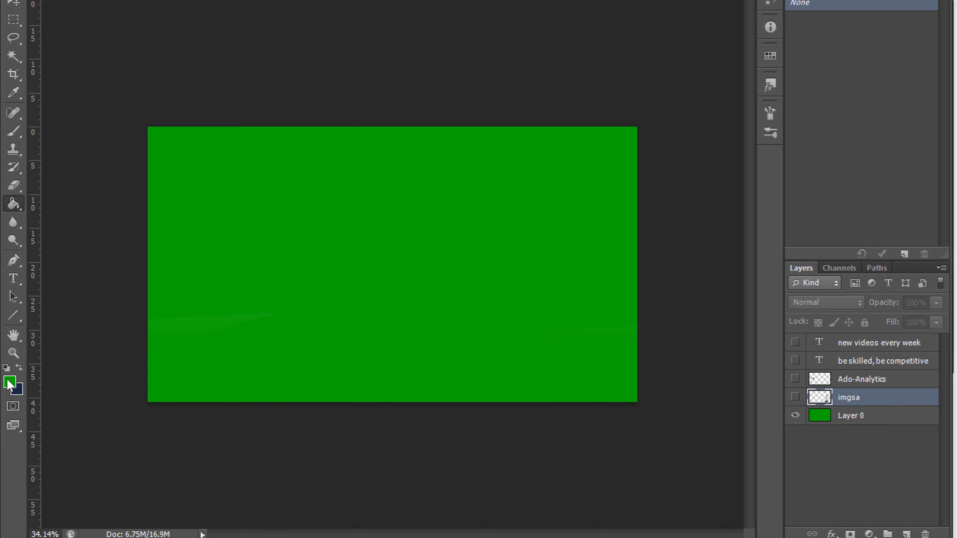
click(231, 254)
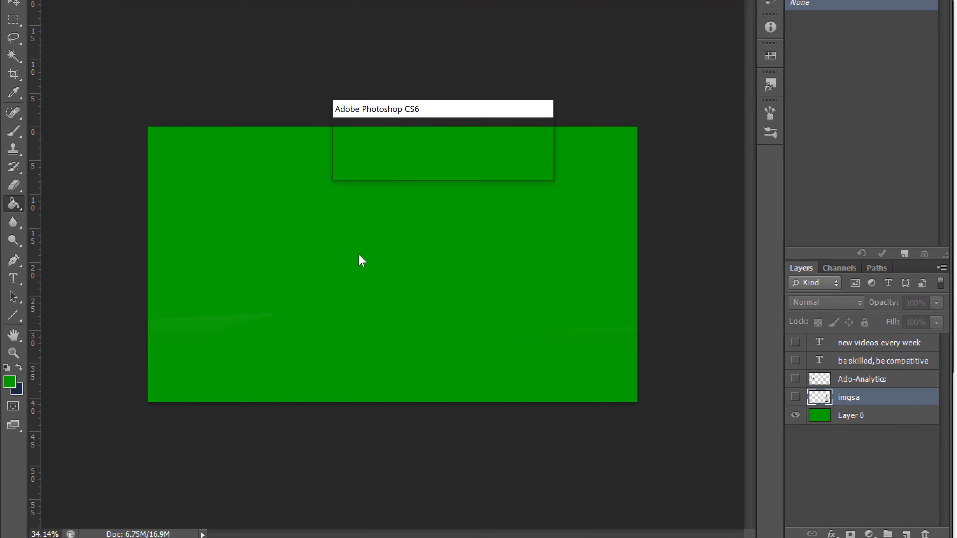
drag(428, 102, 437, 19)
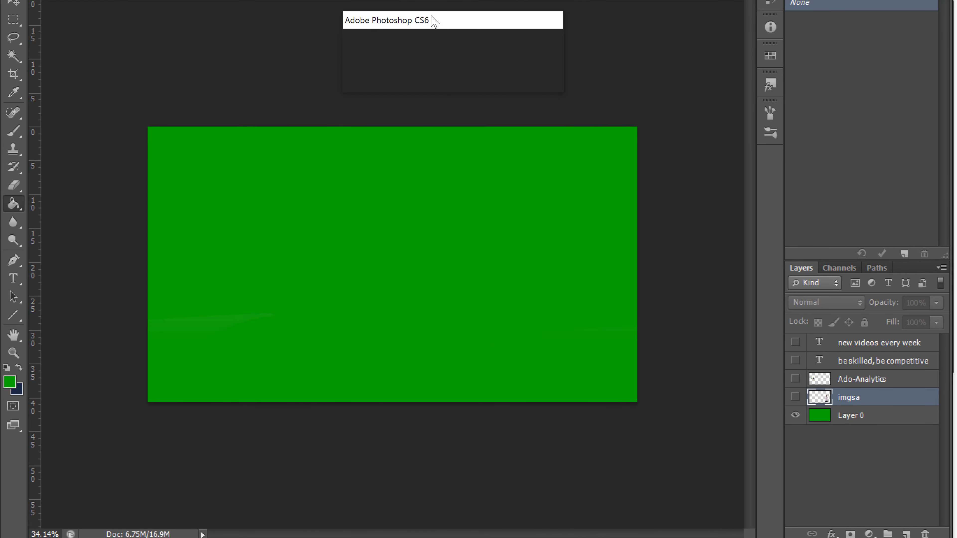
drag(526, 30, 369, 90)
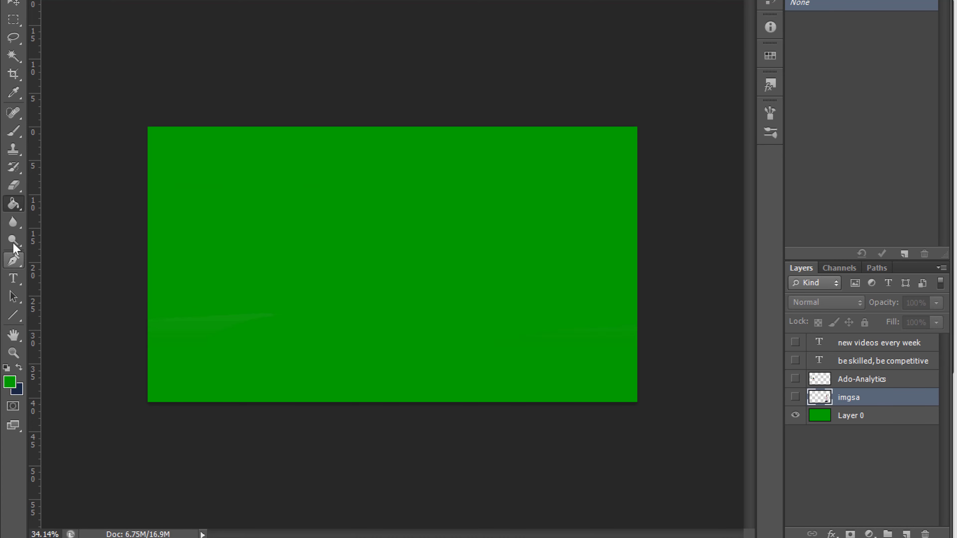
click(342, 241)
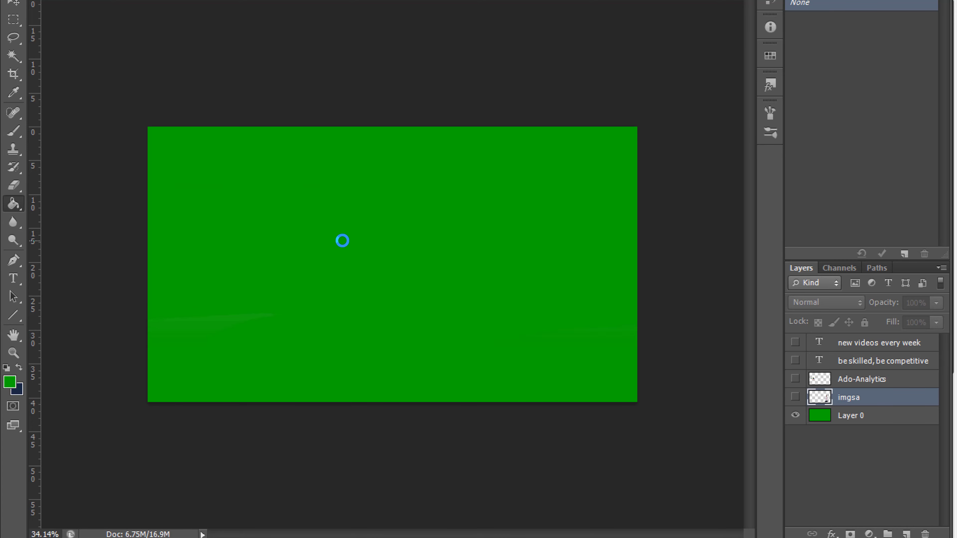
click(259, 150)
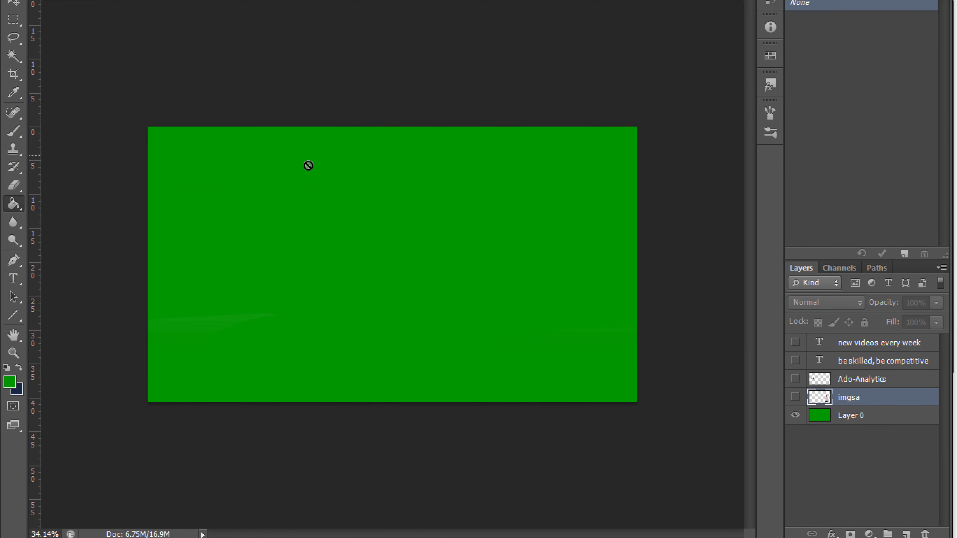
key(alt+[)
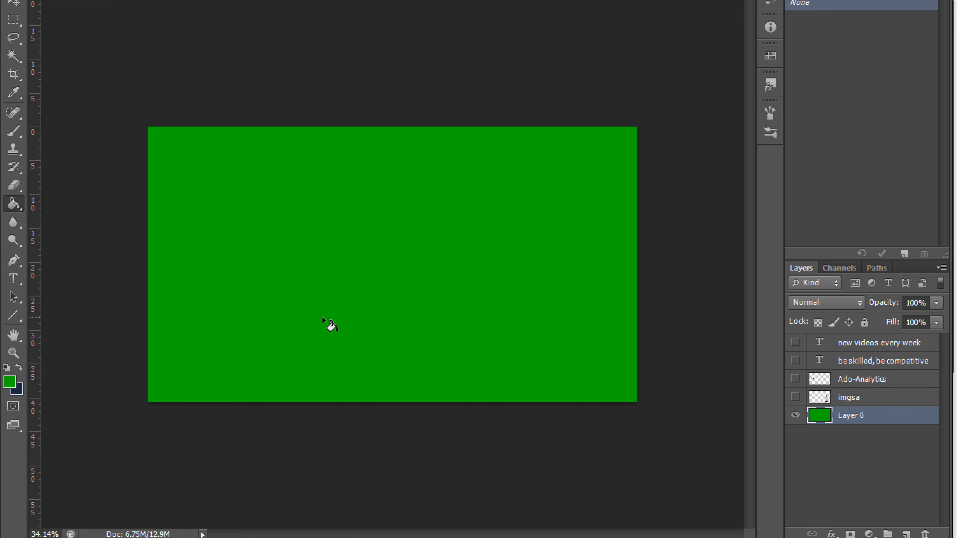
Step: Show the imgsa and Ado-Analytics layers and both text layers, "be skilled, be competitive" and "new videos every week"
key(ctrl+Tab)
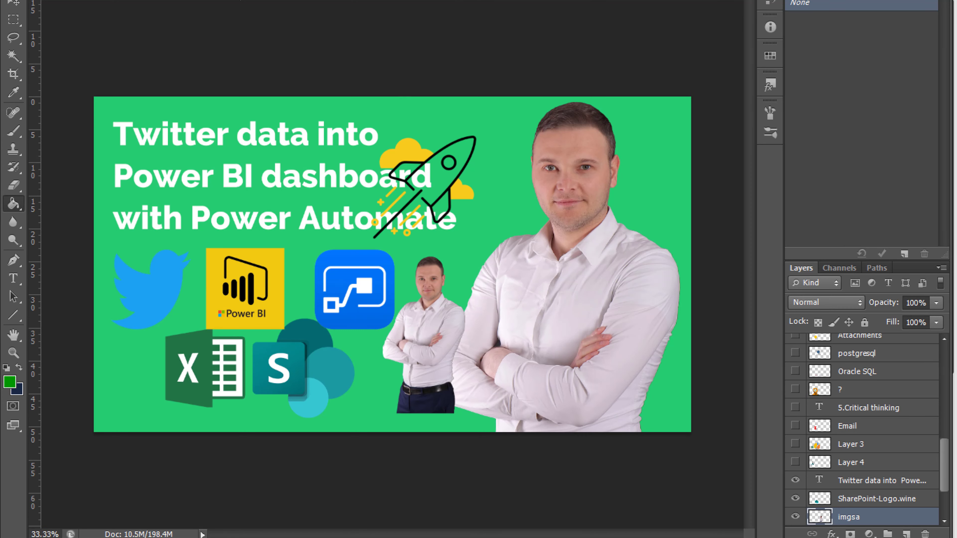
key(ctrl+Tab)
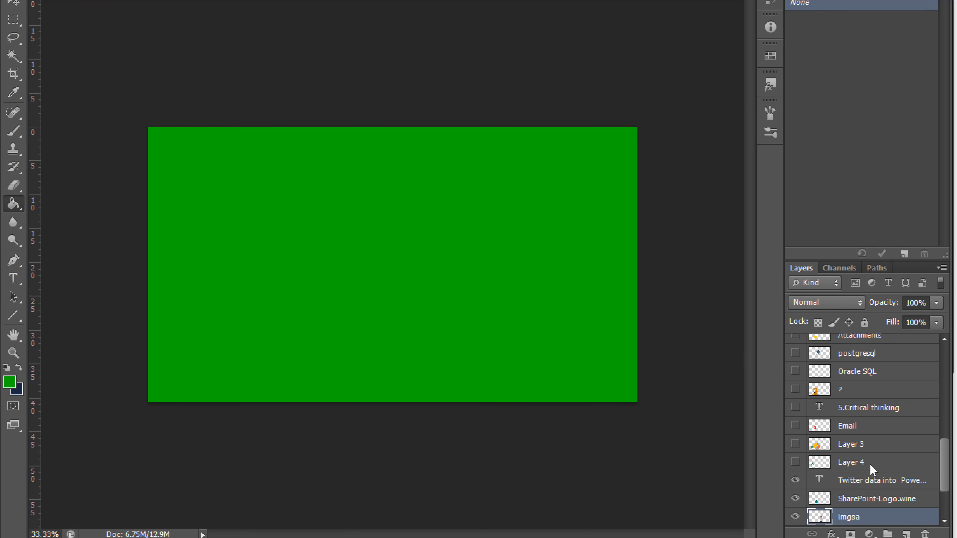
click(795, 397)
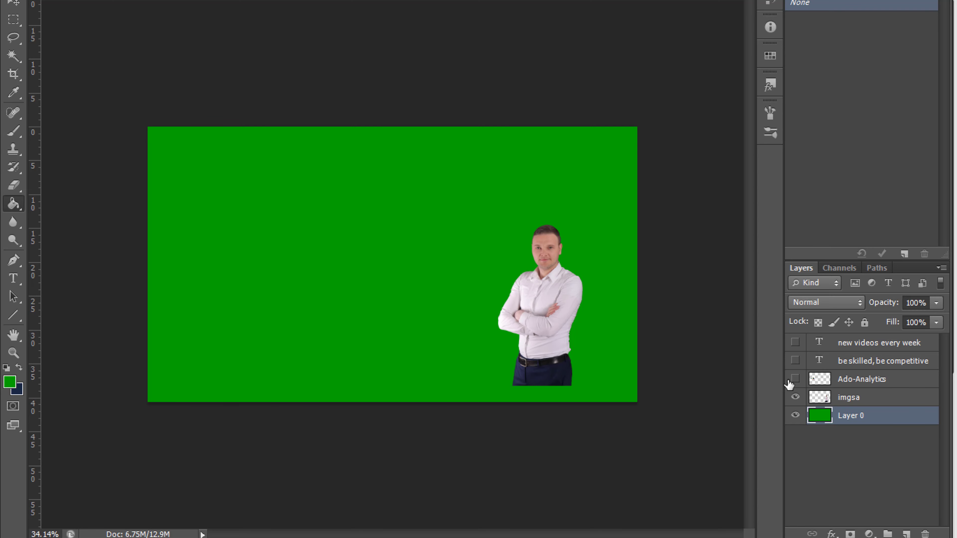
click(795, 378)
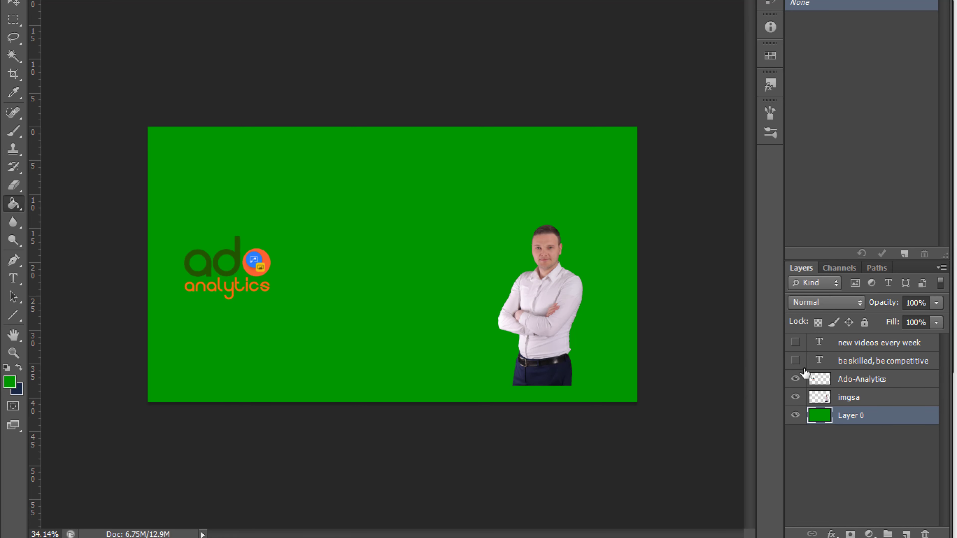
click(795, 360)
click(795, 342)
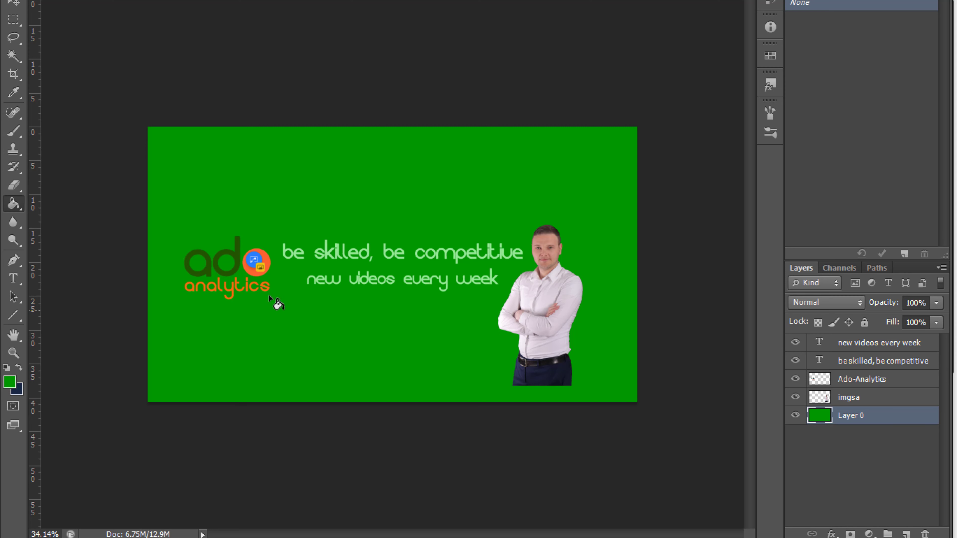
Step: Try adding the text "be skilled, be competitive" below the logo on a separate layer, and delete it again
click(12, 282)
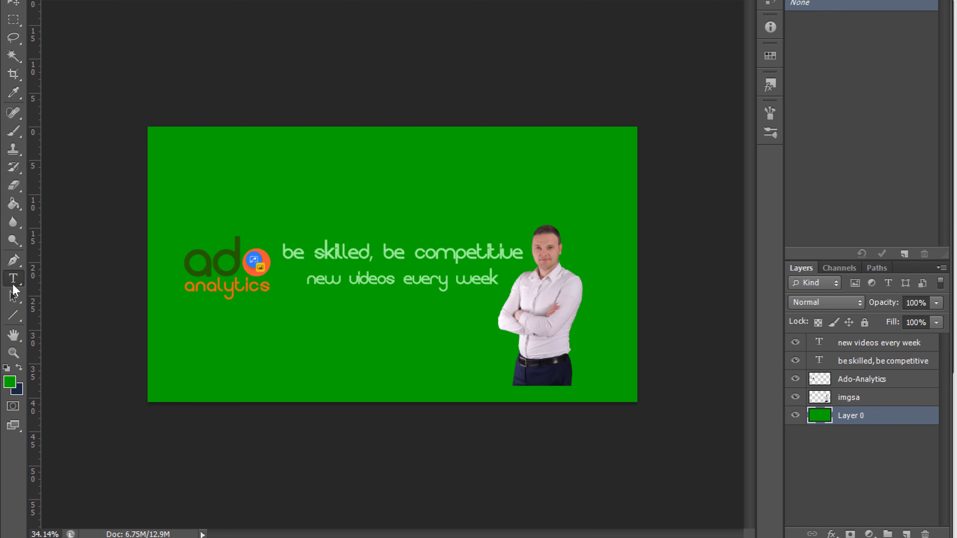
click(278, 310)
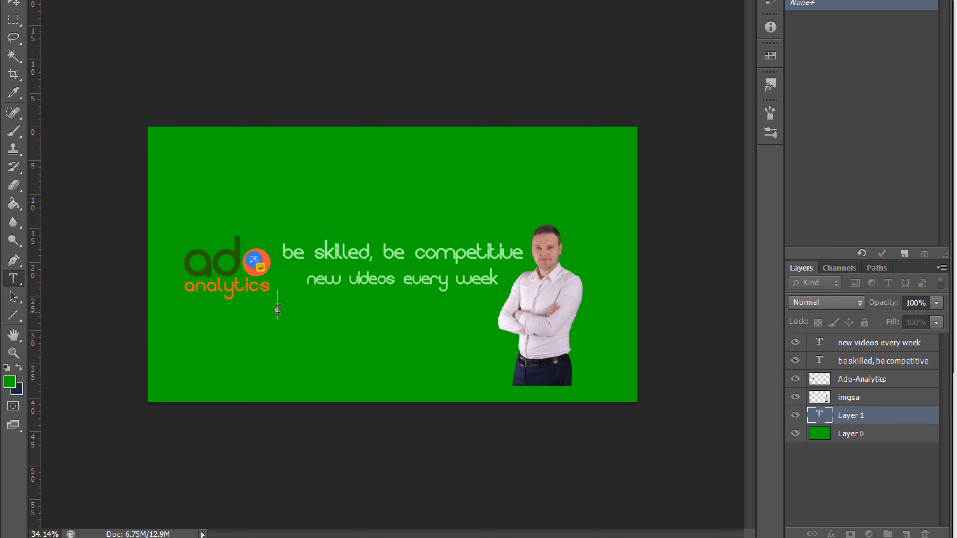
text(be     skilled)
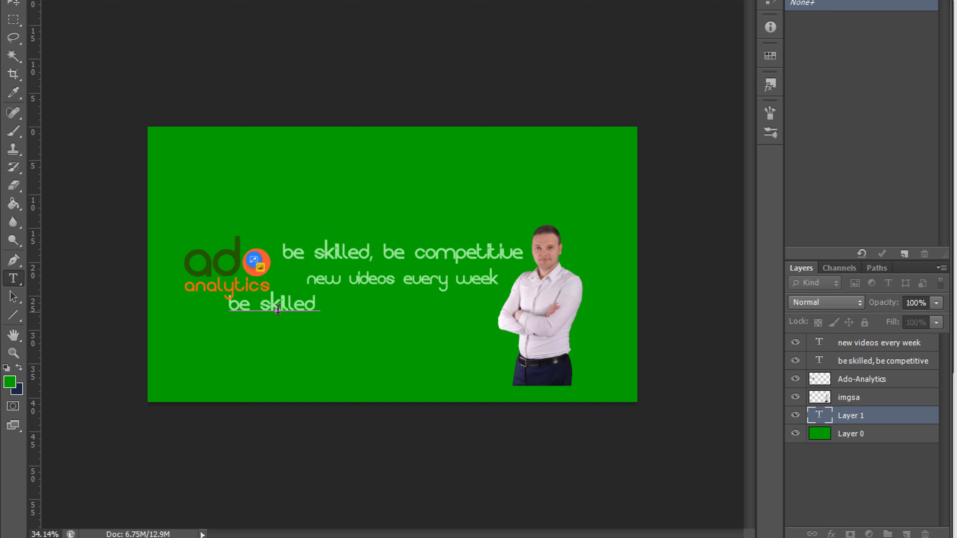
text(        , be competitive)
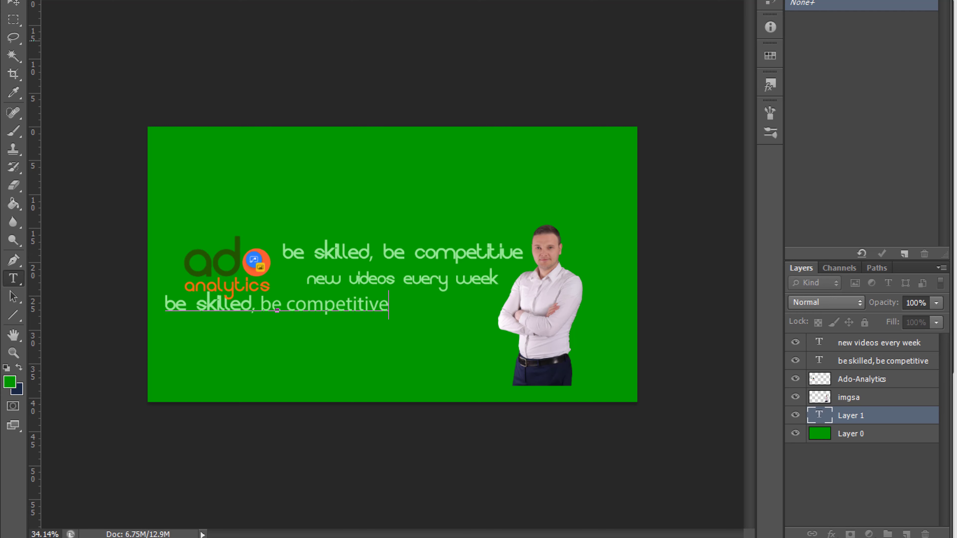
click(14, 5)
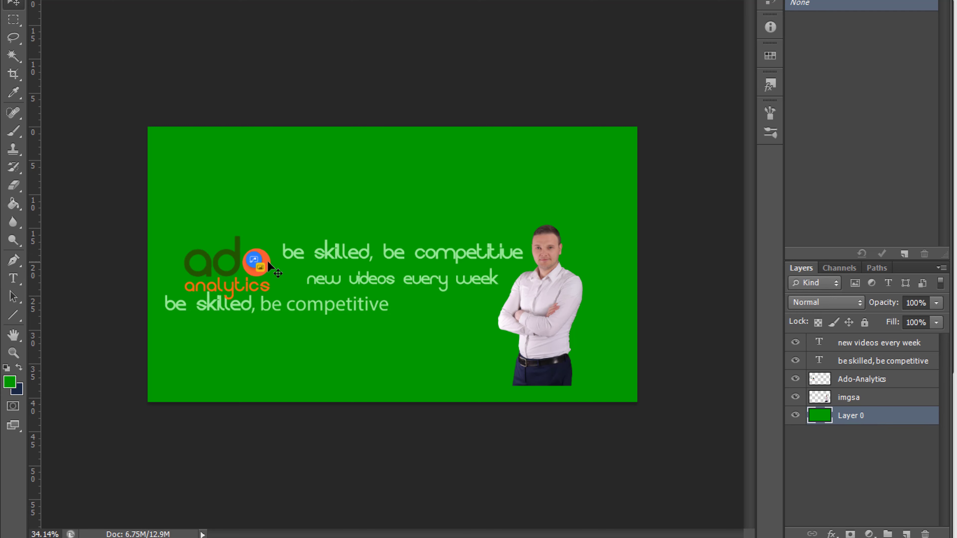
key(Delete)
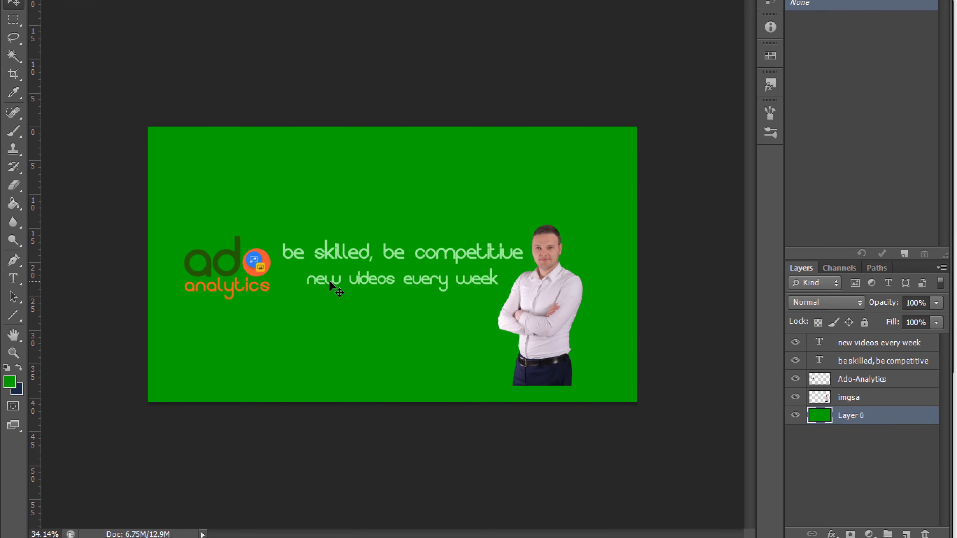
Step: Export the banner for web as a 2048 x 1152 px PNG-24 to the Desktop, replacing ae4aa1fafd949bca520fcf1b3e1edc5c
click(33, 1)
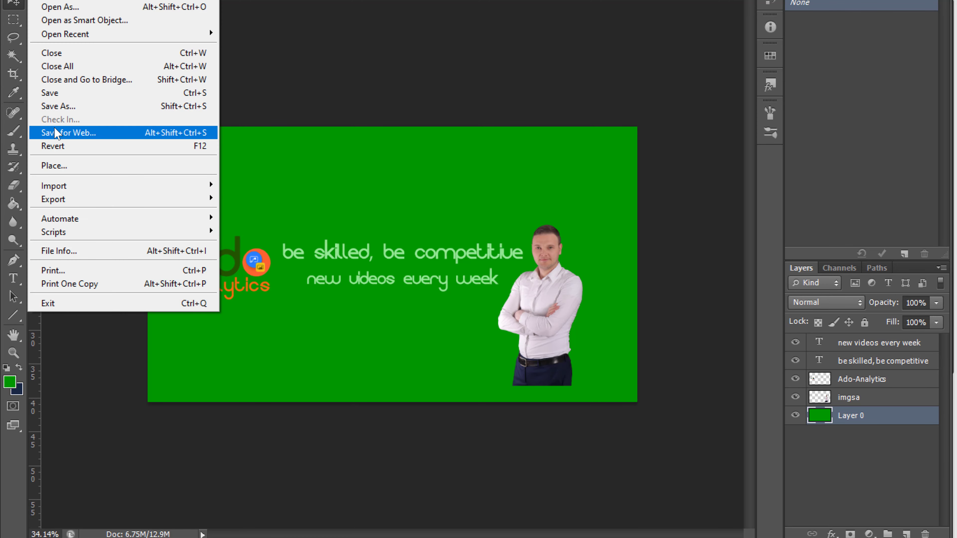
click(57, 130)
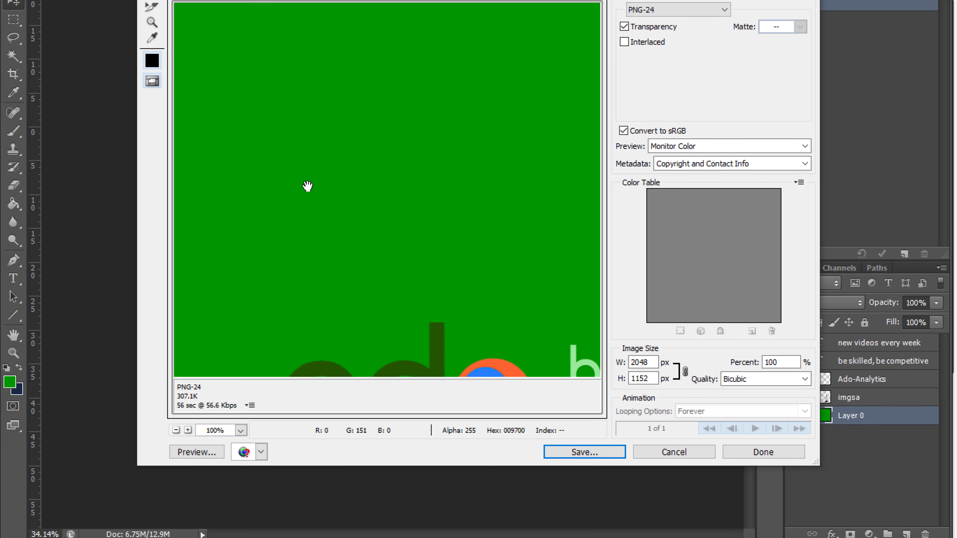
click(574, 453)
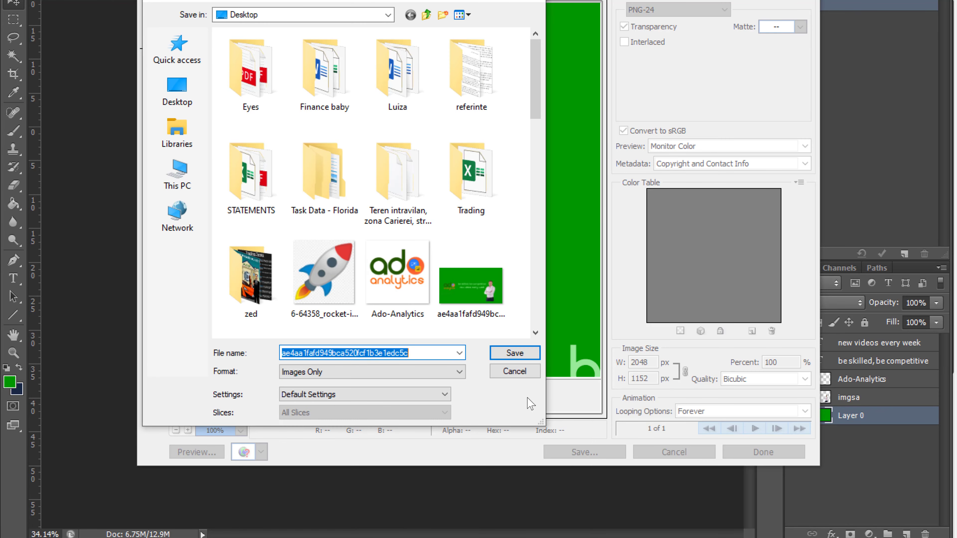
click(514, 354)
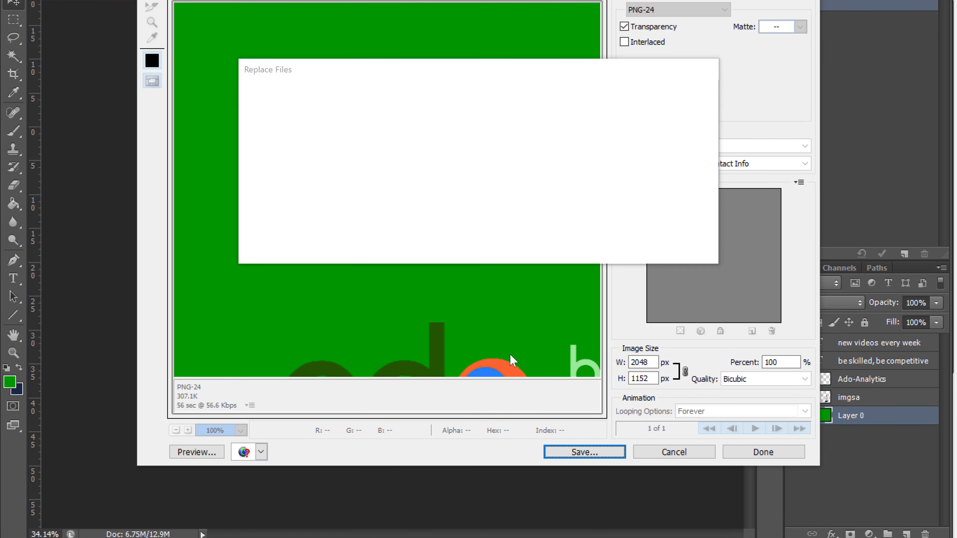
click(549, 249)
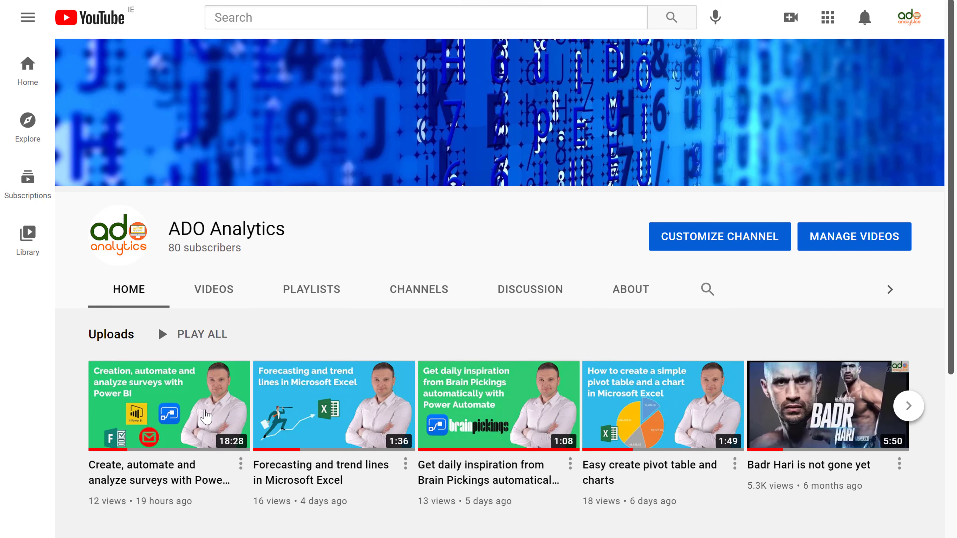
Step: Switch to the YouTube Studio channel branding settings and remove the current banner image
mouse_move(741, 94)
click(929, 70)
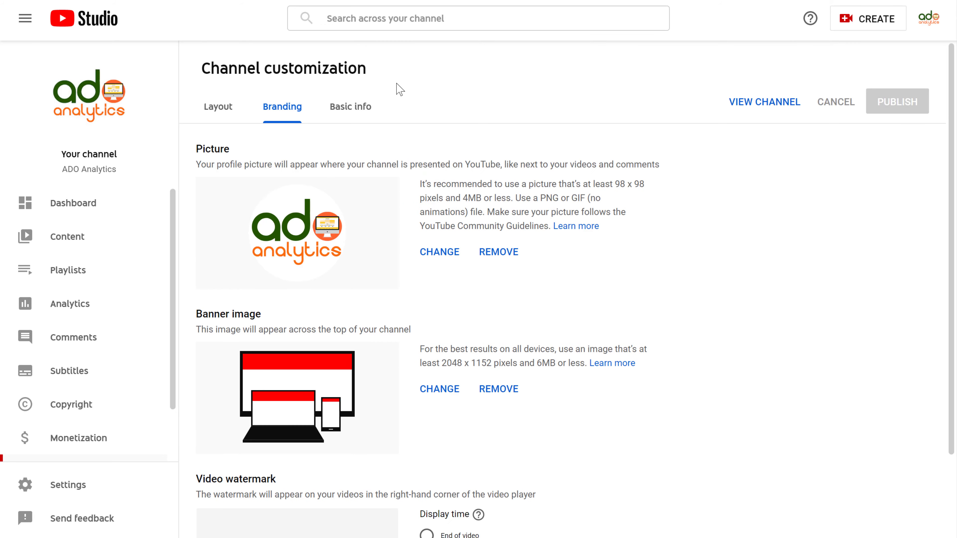
click(487, 390)
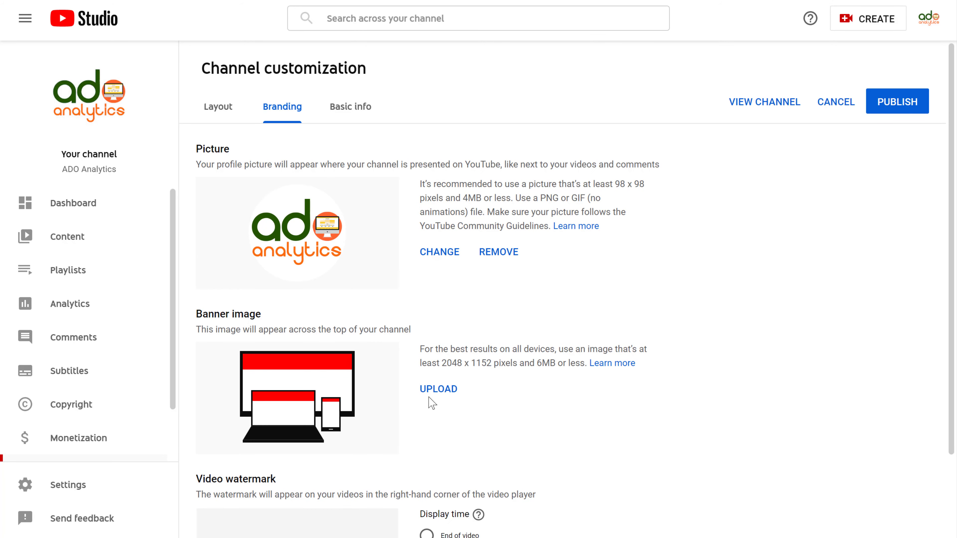
Step: Upload ae4aa1fafd949bca520fcf1b3e1edc5c from the Desktop as the banner image and accept its default crop
click(436, 392)
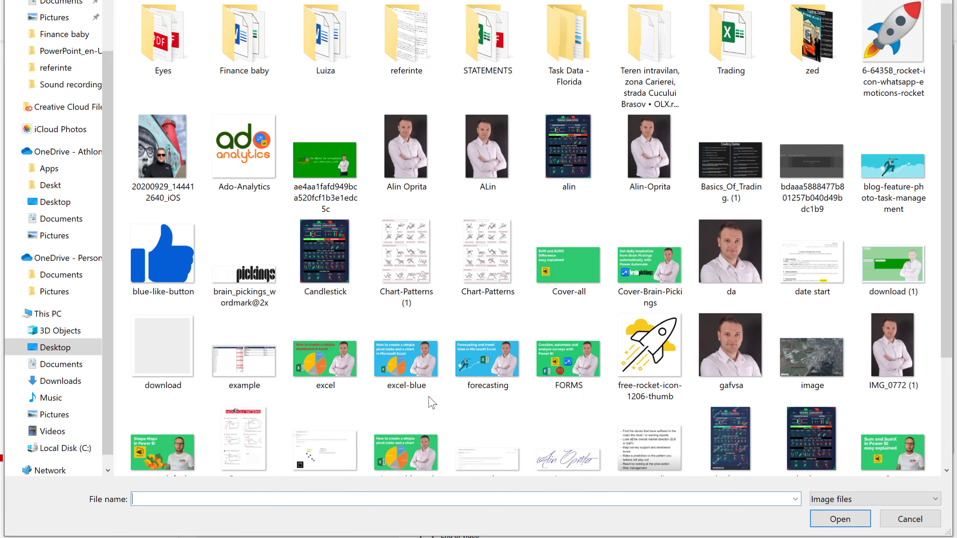
click(327, 170)
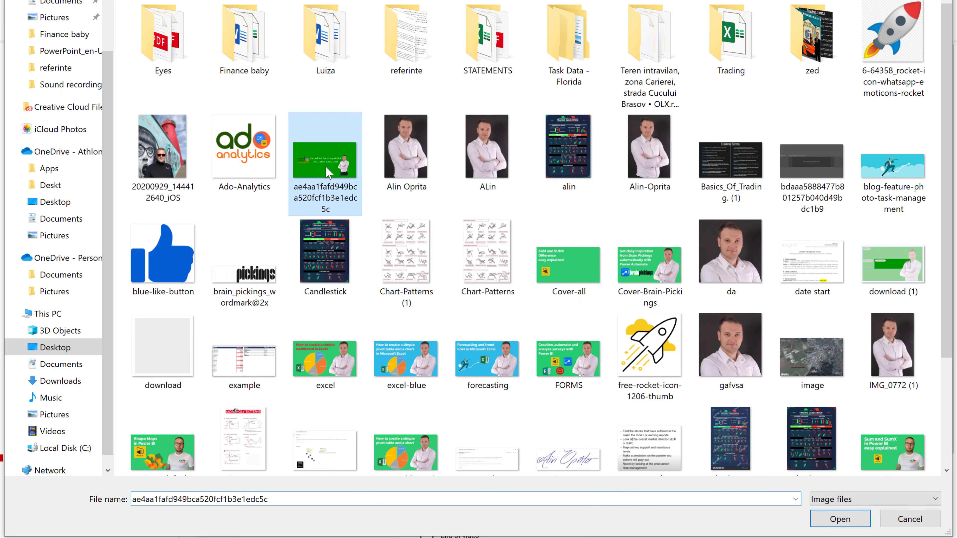
click(840, 520)
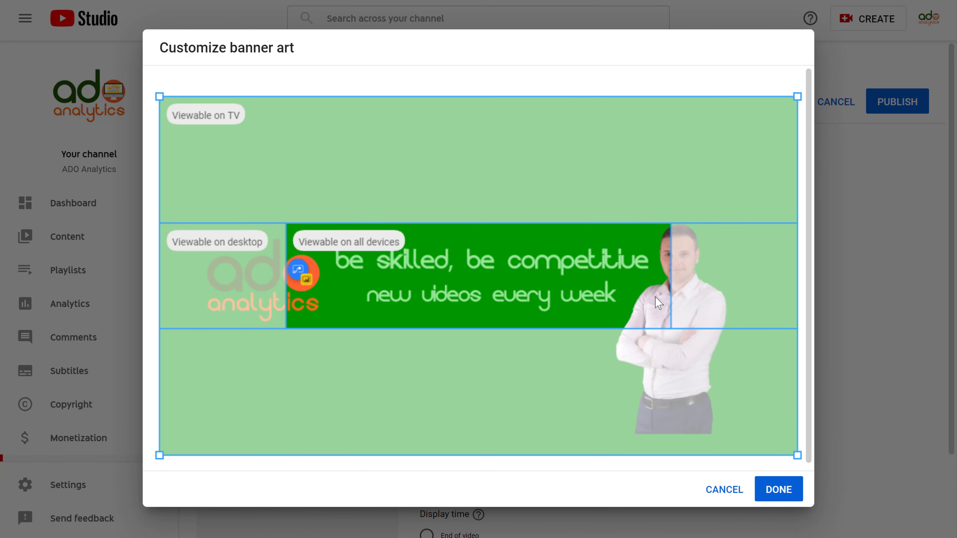
mouse_move(214, 247)
click(775, 490)
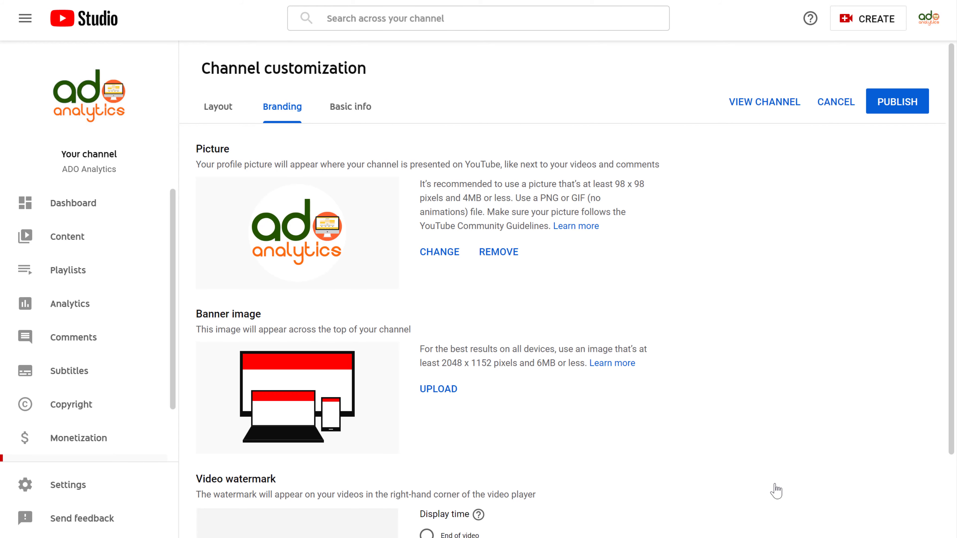
Step: Publish the channel branding changes and go to the channel page
click(906, 107)
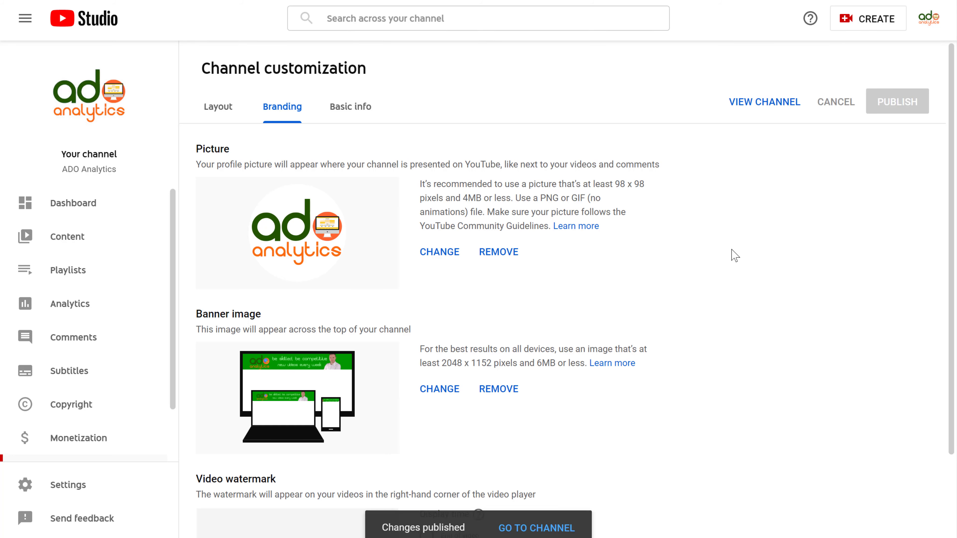
click(509, 527)
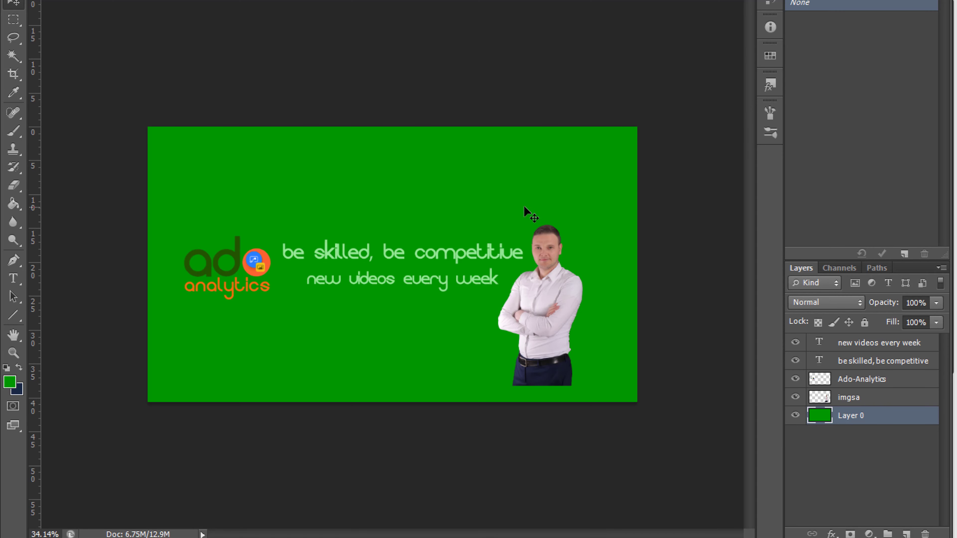
click(852, 400)
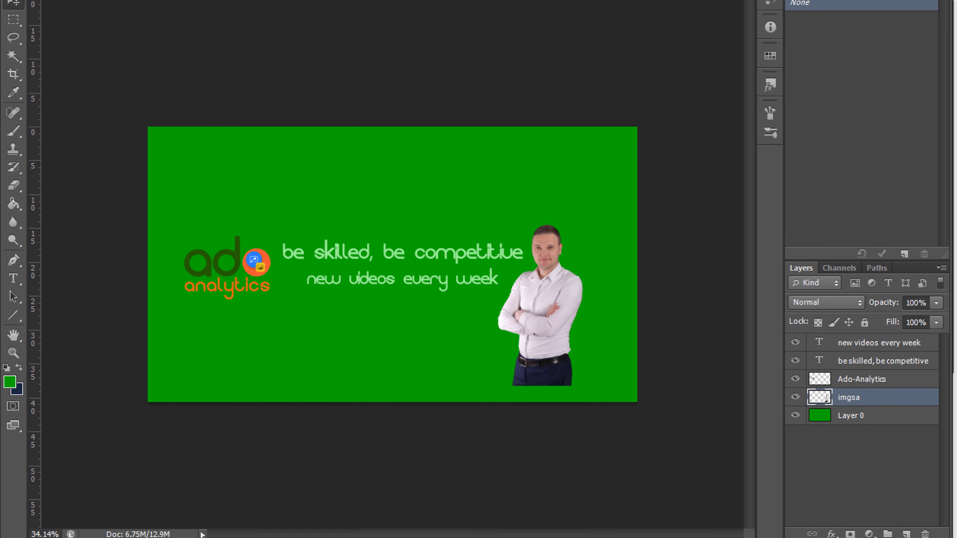
right_click(17, 60)
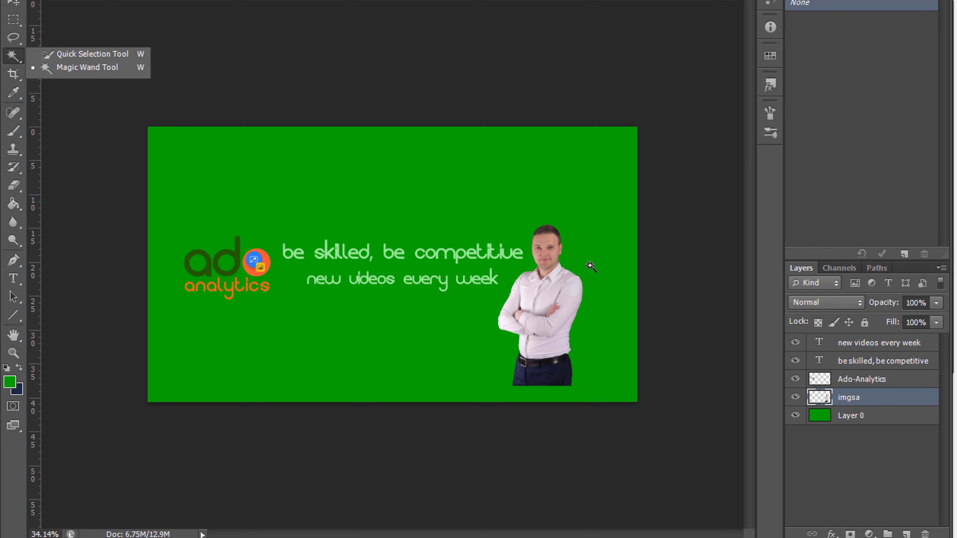
right_click(234, 311)
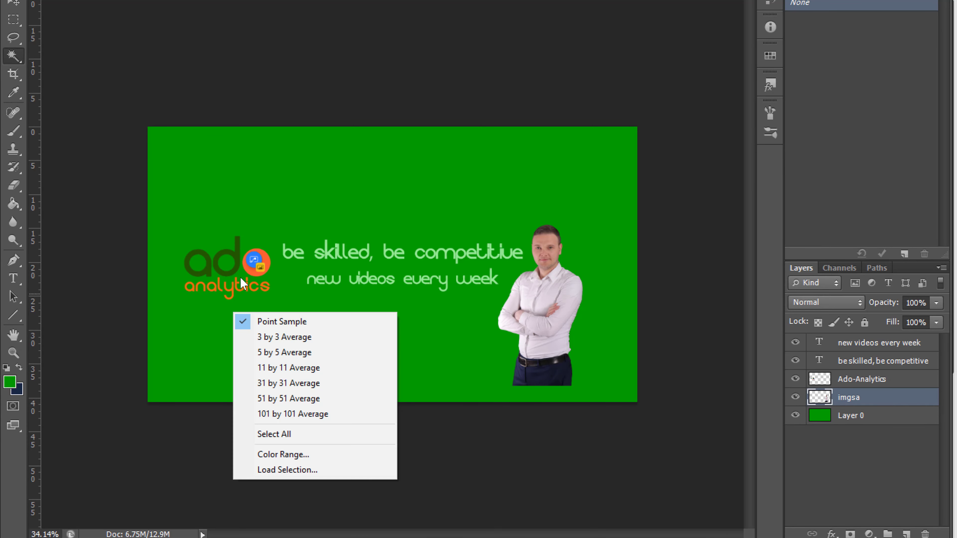
click(136, 182)
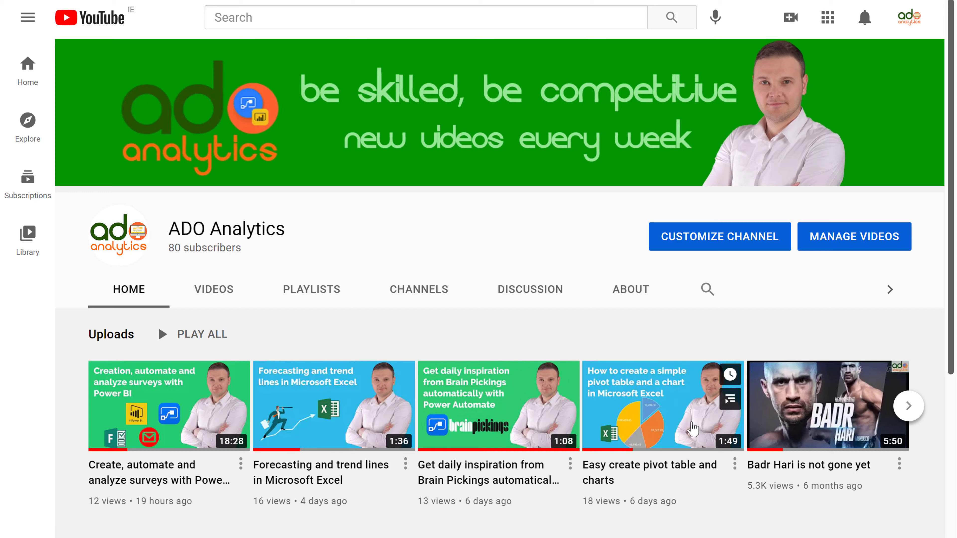
mouse_move(822, 521)
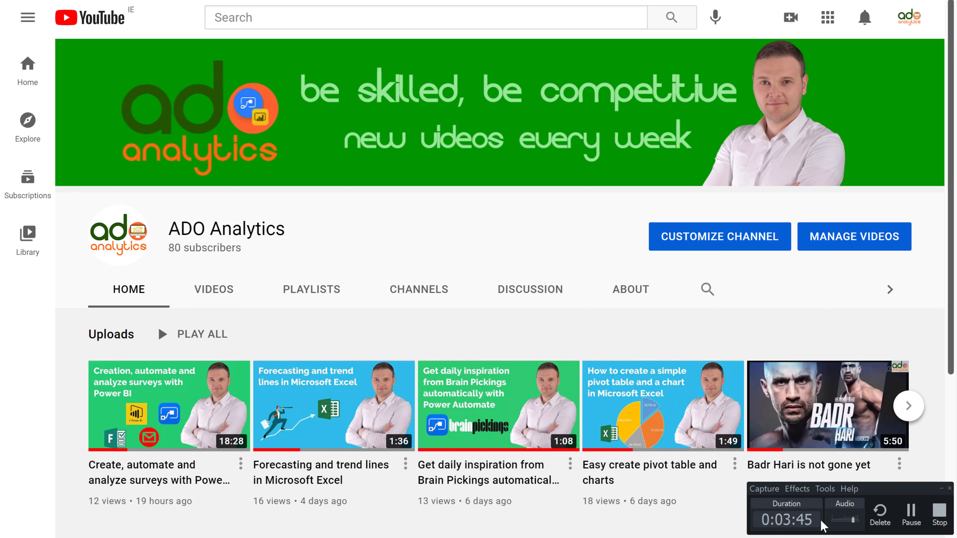